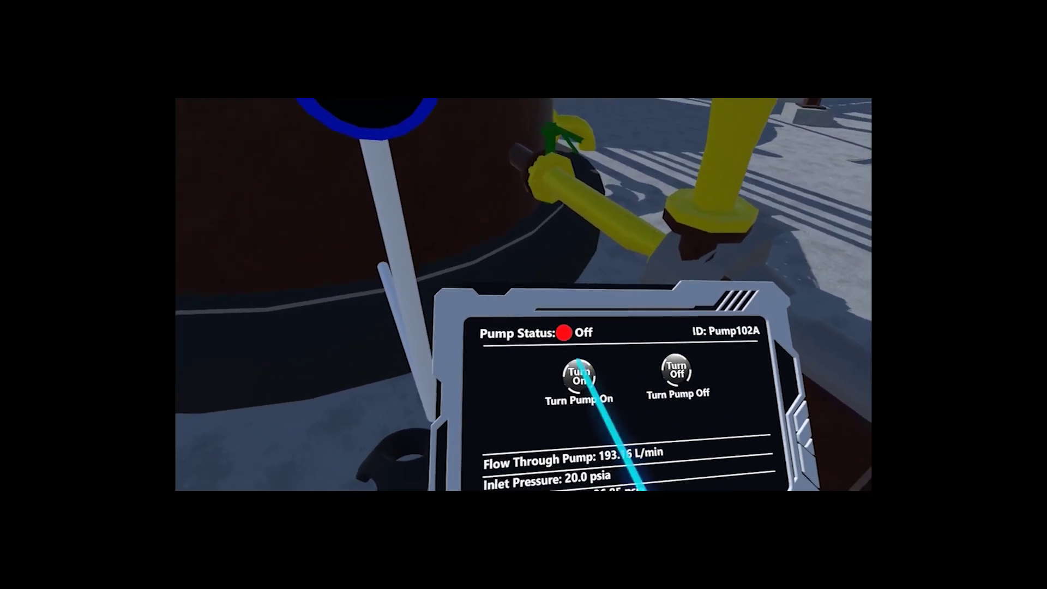
Step: Trigger Turn Pump On on Pump102A's control panel to start the pump
left_click(543, 383)
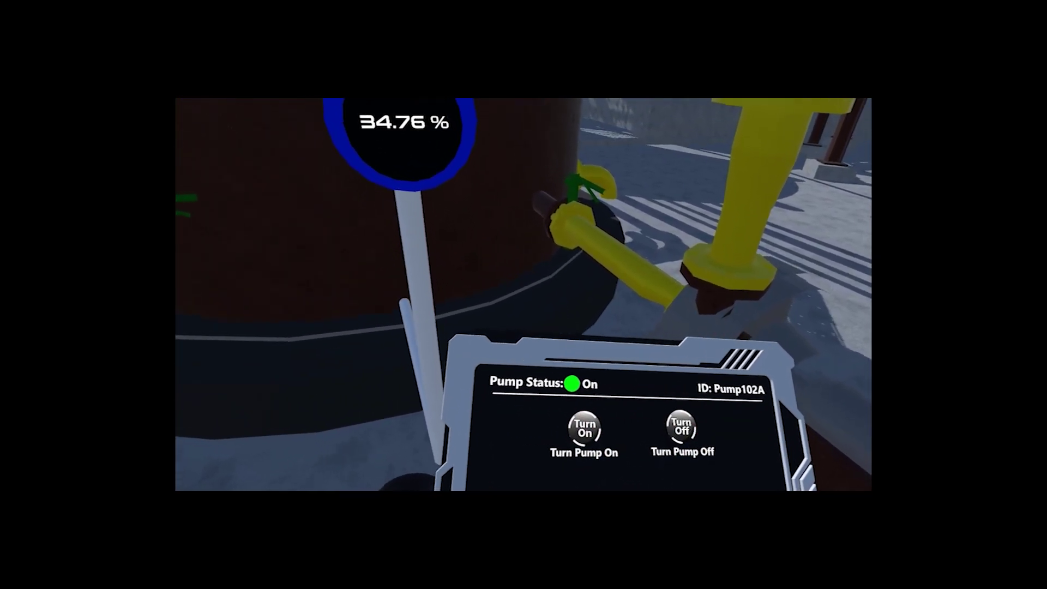